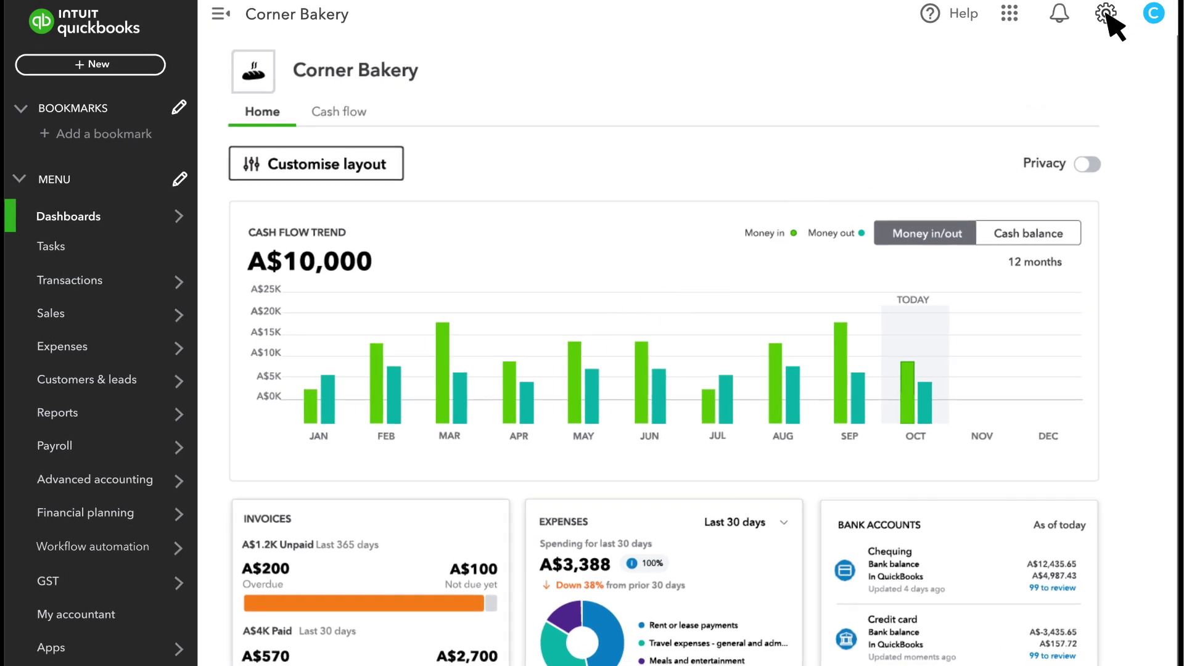
Step: From Custom fields, add a new field named 'Sales Rep' and show its data type options
{"action": "left_click", "coordinate": [1106, 13]}
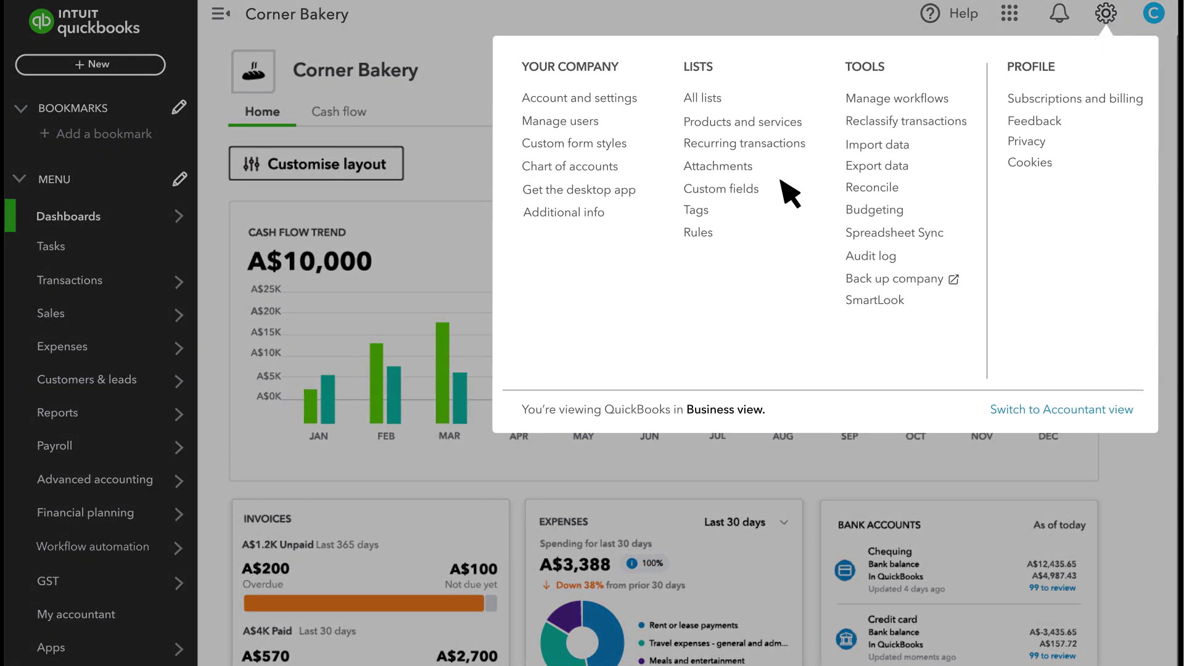
{"action": "left_click", "coordinate": [756, 192]}
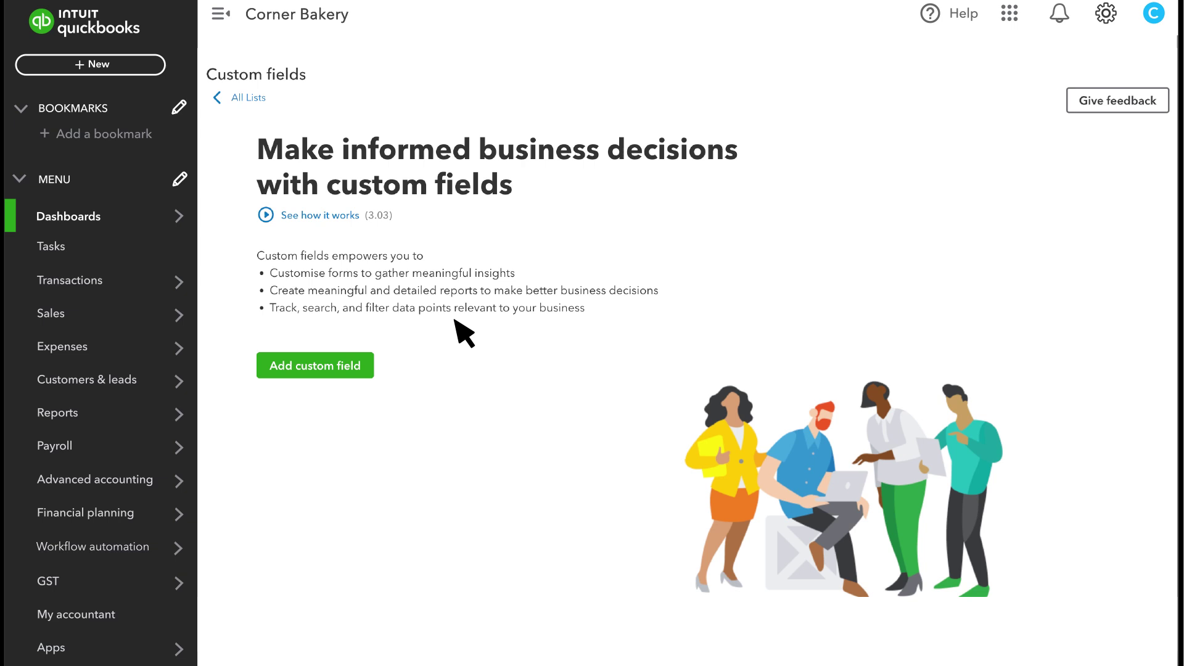
{"action": "left_click", "coordinate": [352, 366]}
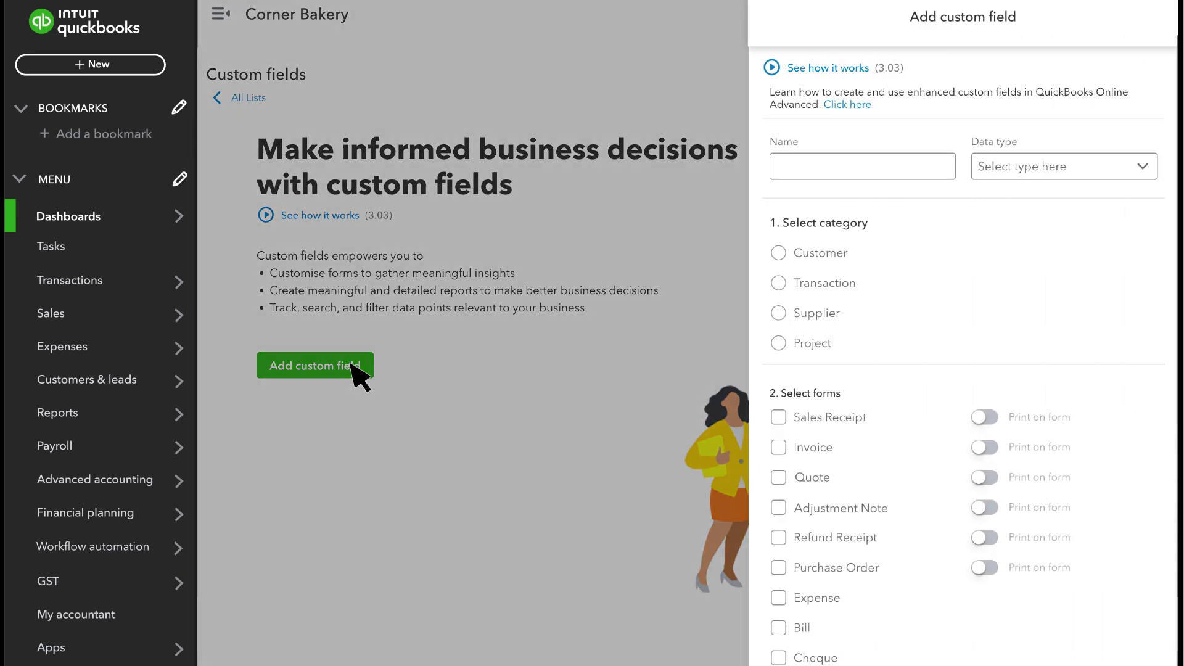
{"action": "left_click", "coordinate": [836, 171]}
{"action": "type", "text": "Sales Rep"}
{"action": "left_click", "coordinate": [1143, 167]}
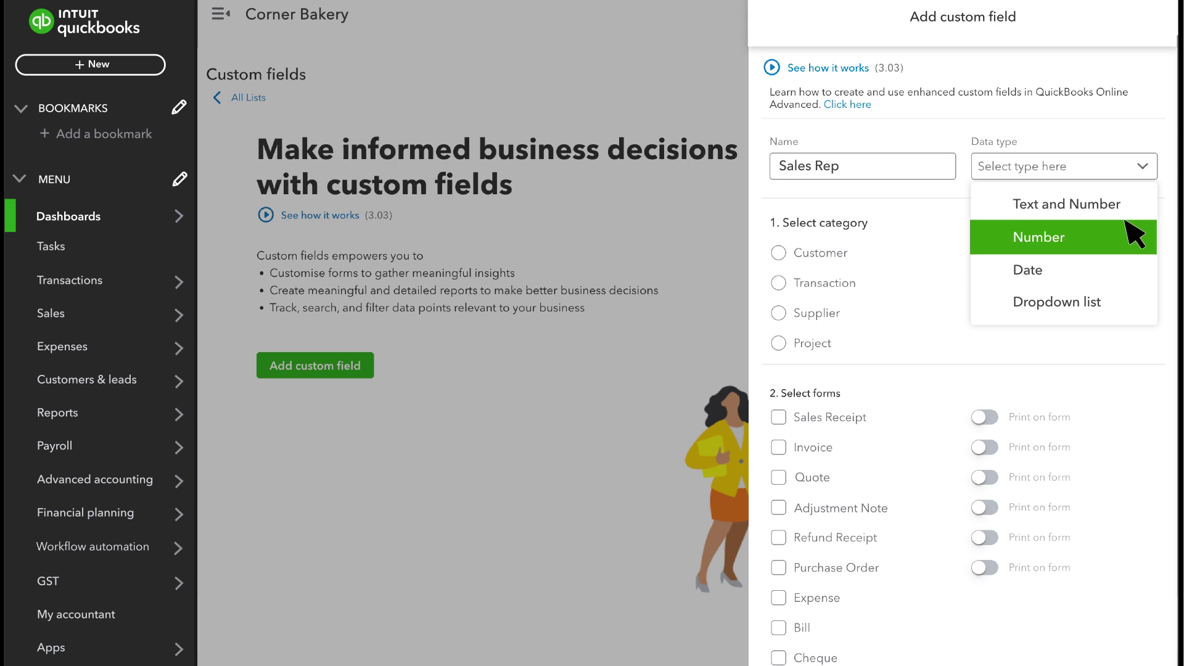
Step: Set the Sales Rep data type to Dropdown list with items 'Brian' and 'Christine'
{"action": "left_click", "coordinate": [1117, 305]}
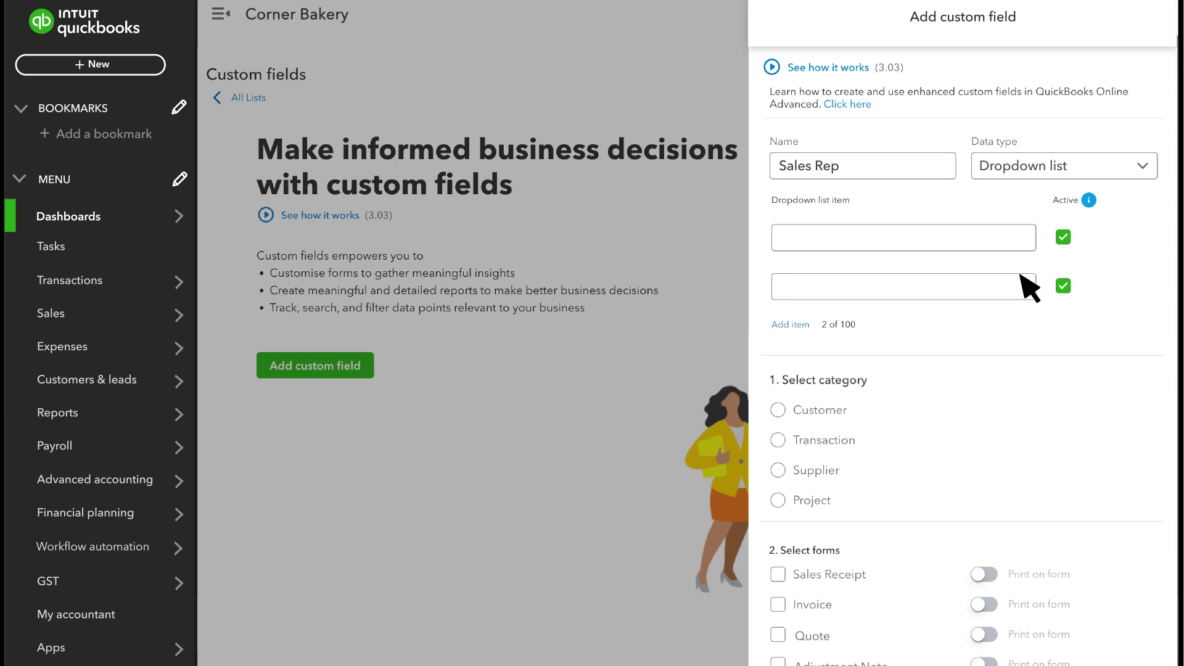
{"action": "left_click", "coordinate": [872, 245]}
{"action": "type", "text": "Brian"}
{"action": "left_click", "coordinate": [871, 285]}
{"action": "type", "text": "Christine"}
{"action": "scroll", "coordinate": [872, 265], "scroll_direction": "down", "scroll_amount": 4}
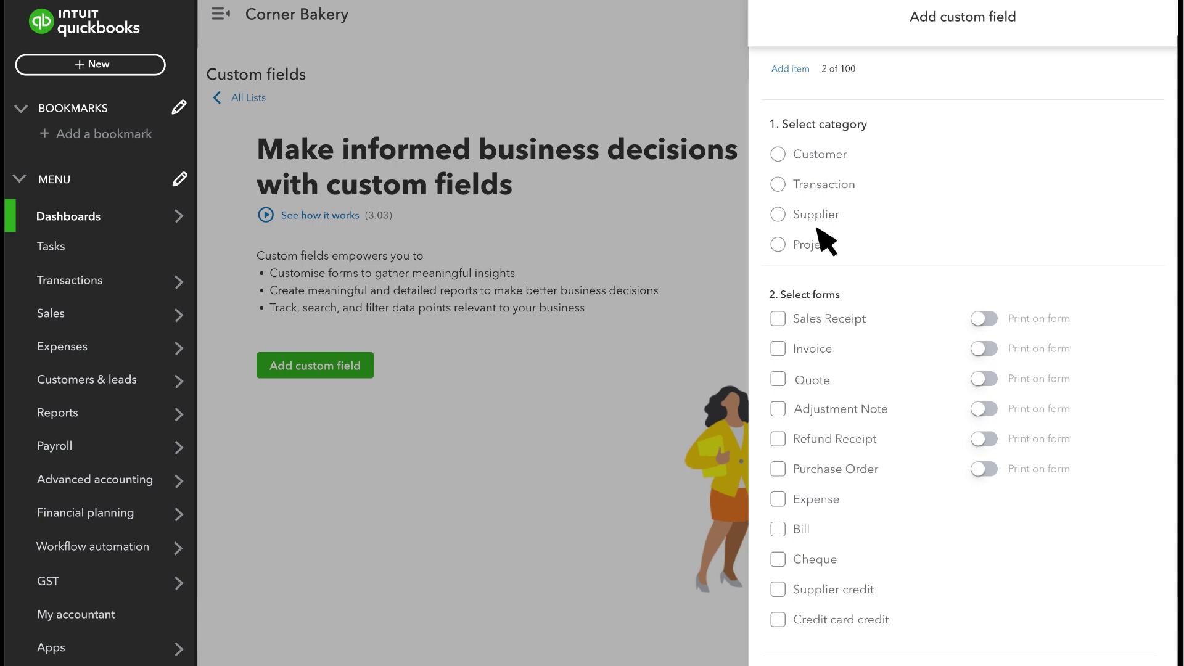
Step: Apply Sales Rep to Transaction forms Sales Receipt and Invoice, with Print on form enabled for both
{"action": "left_click", "coordinate": [778, 185]}
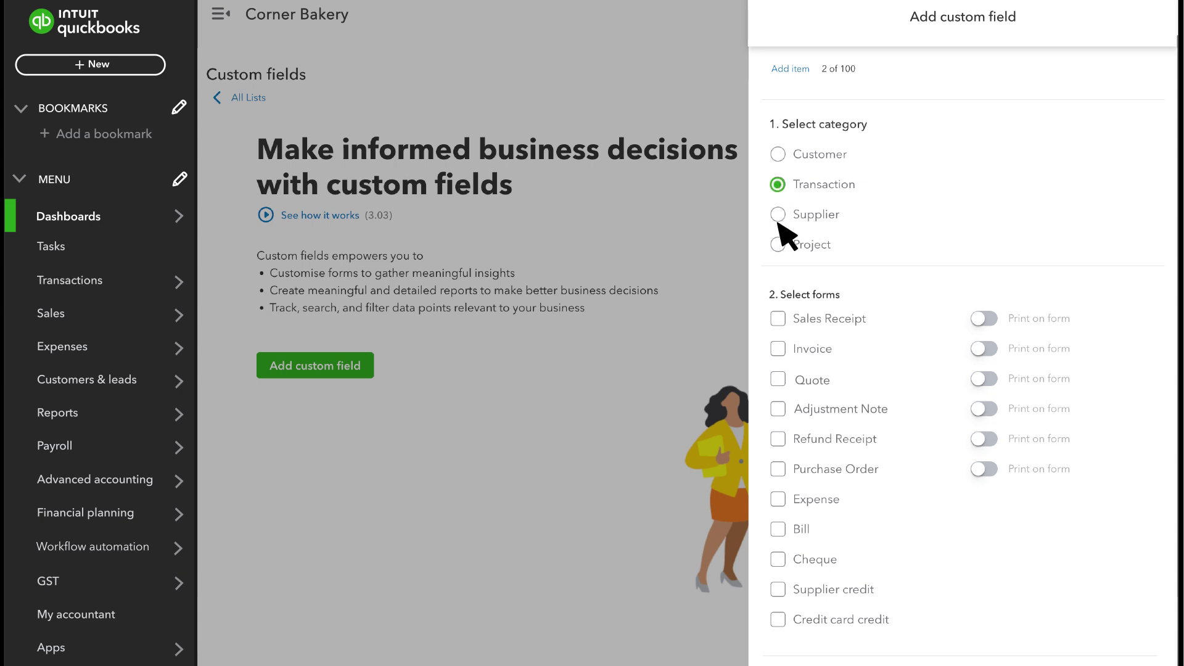
{"action": "left_click", "coordinate": [778, 319]}
{"action": "left_click", "coordinate": [779, 350]}
{"action": "left_click", "coordinate": [982, 319]}
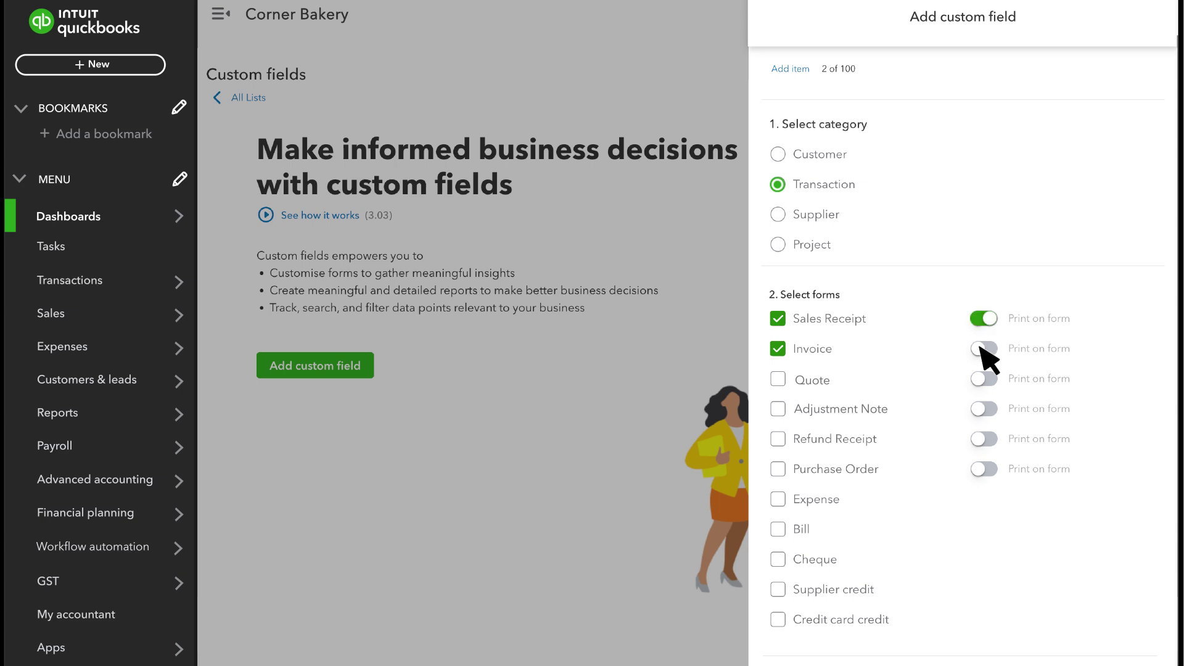
{"action": "left_click", "coordinate": [982, 349]}
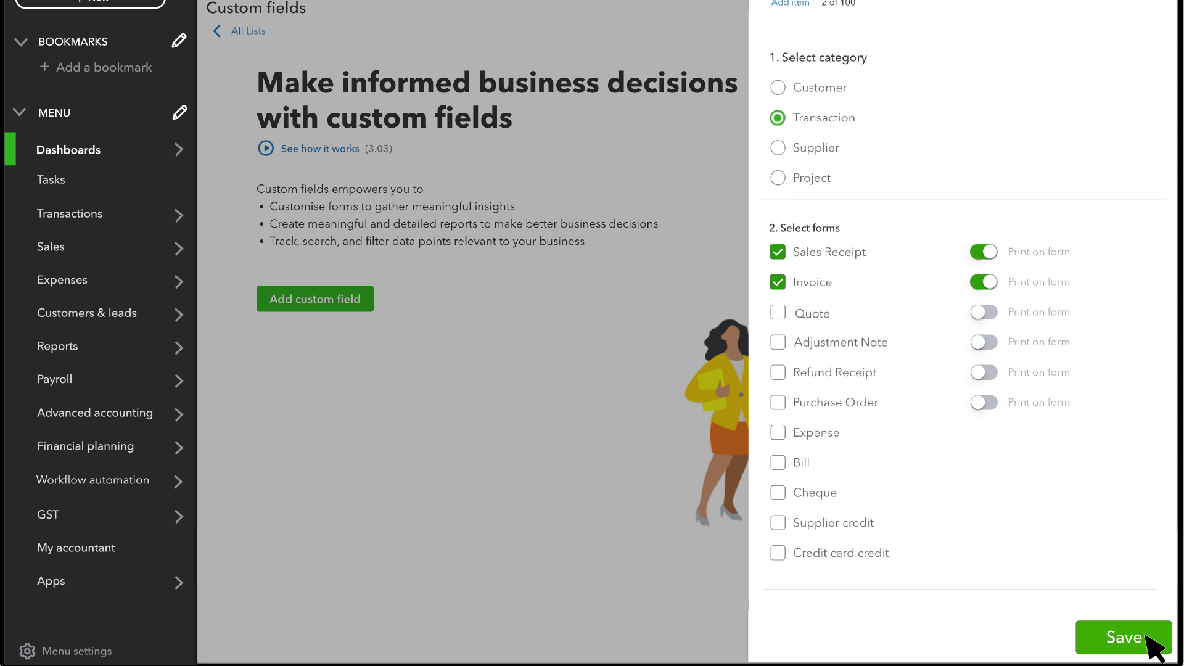
Step: Save the new Sales Rep Transaction custom field
{"action": "left_click", "coordinate": [1146, 637]}
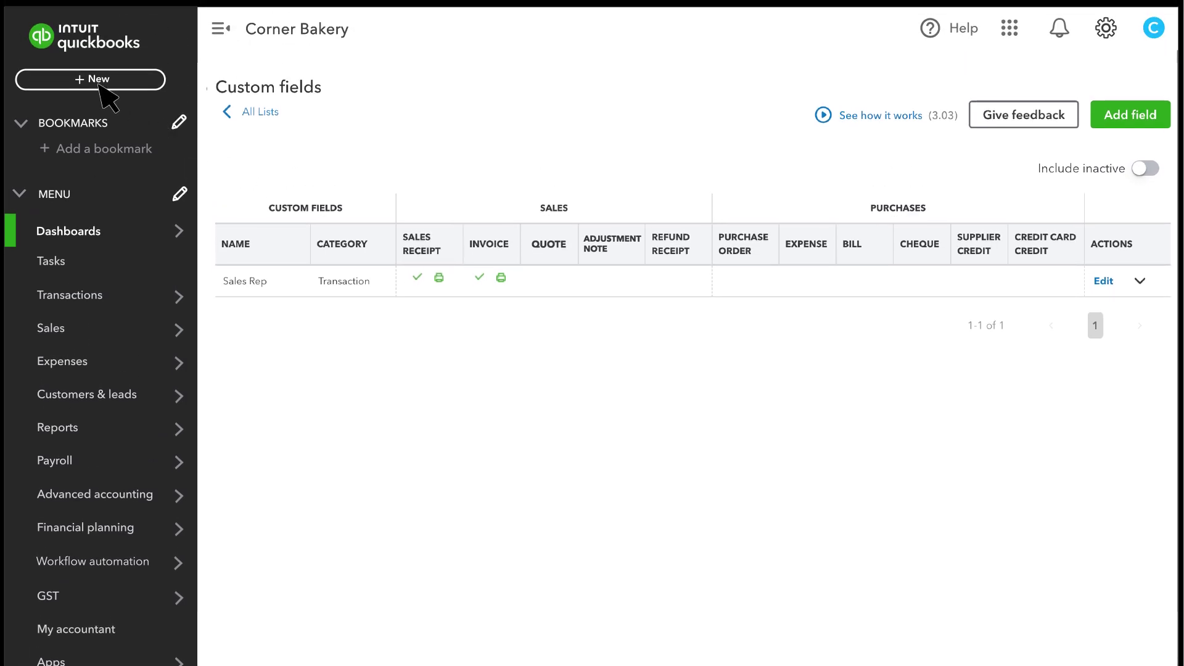
Step: Create a new invoice for customer 'The Brosnan Club' with Sales Rep set to Brian
{"action": "left_click", "coordinate": [105, 93]}
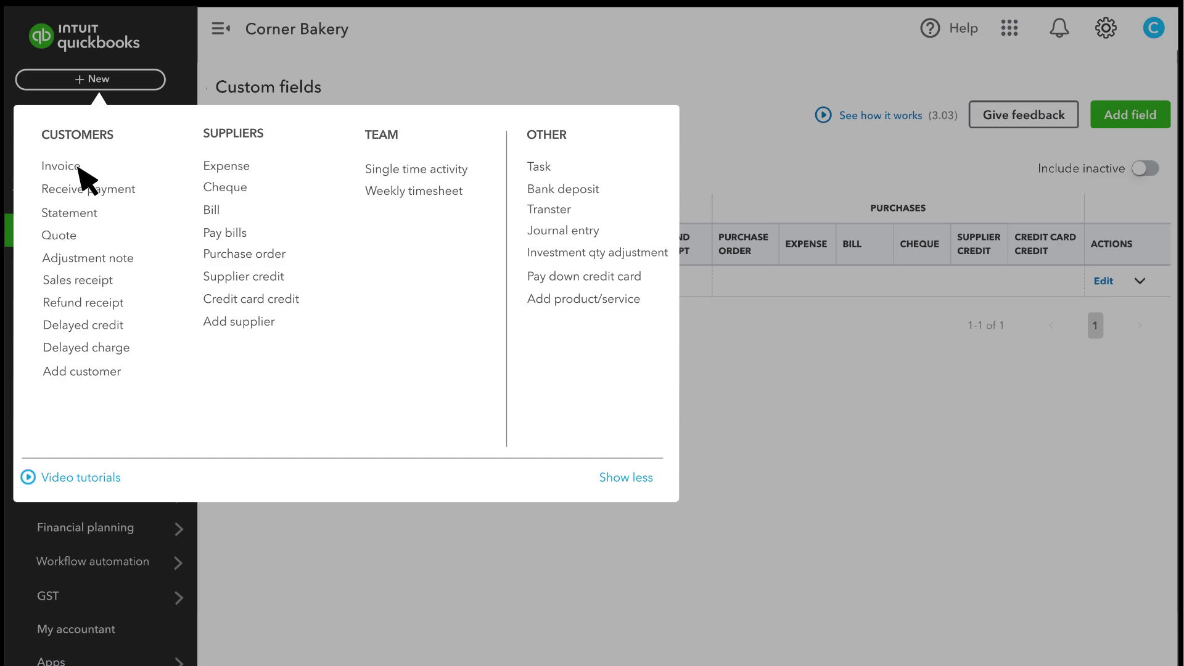
{"action": "left_click", "coordinate": [79, 167]}
{"action": "type", "text": "The Brosnan Club"}
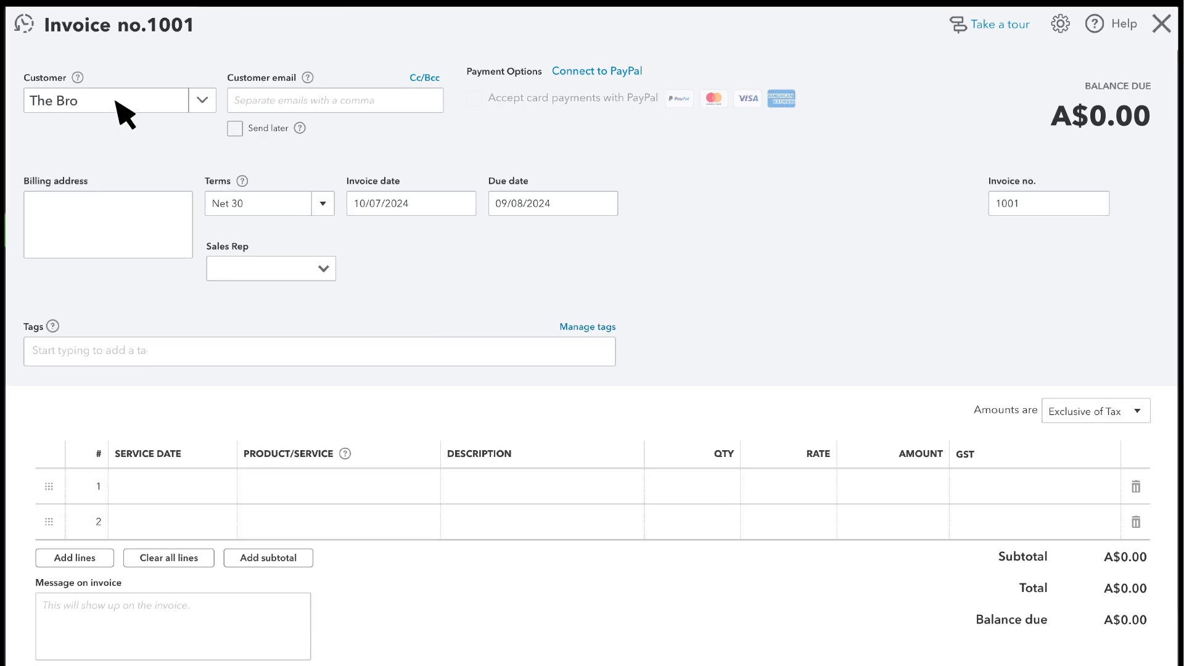
{"action": "left_click", "coordinate": [147, 132]}
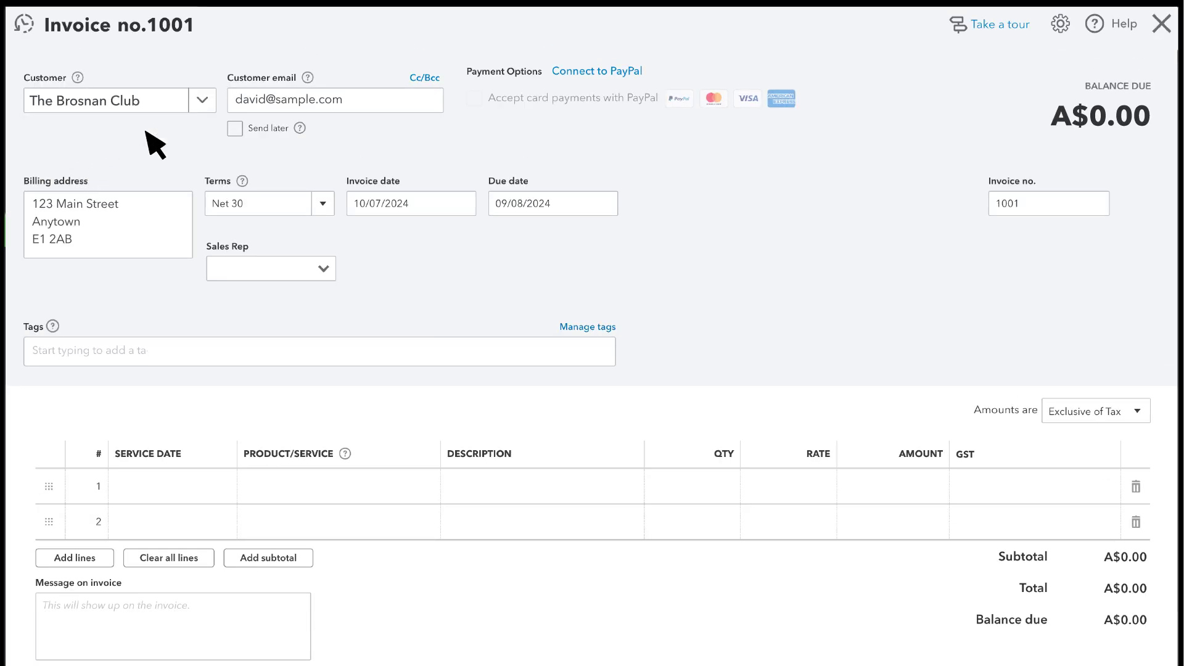
{"action": "left_click", "coordinate": [323, 269]}
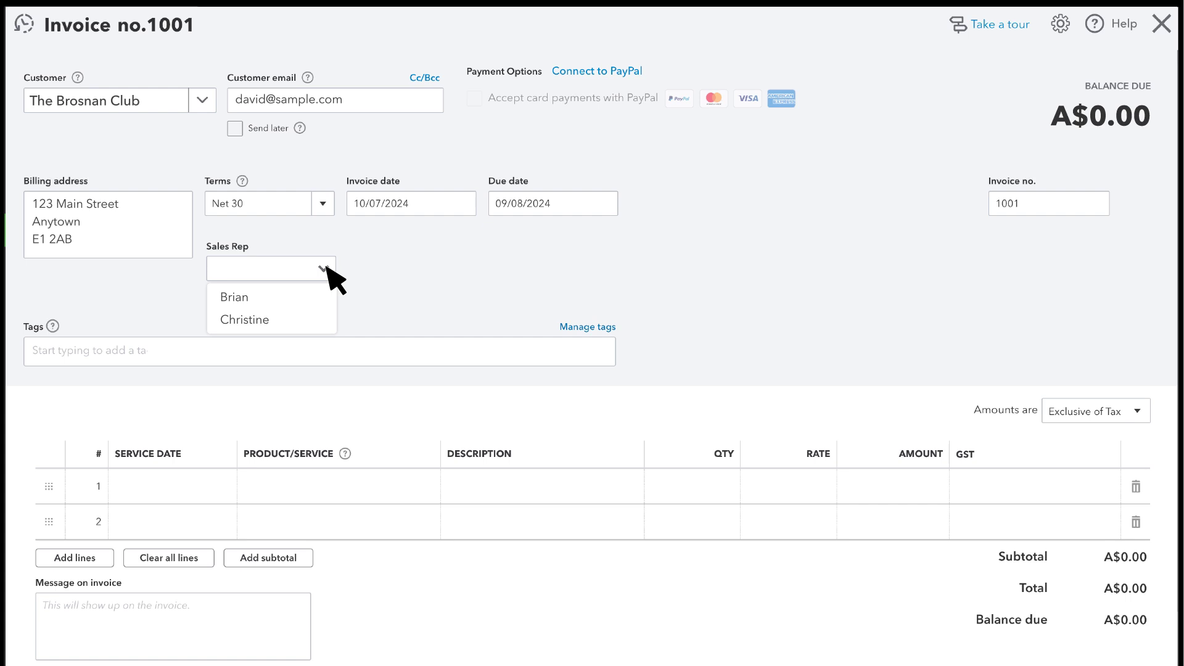
{"action": "left_click", "coordinate": [320, 308]}
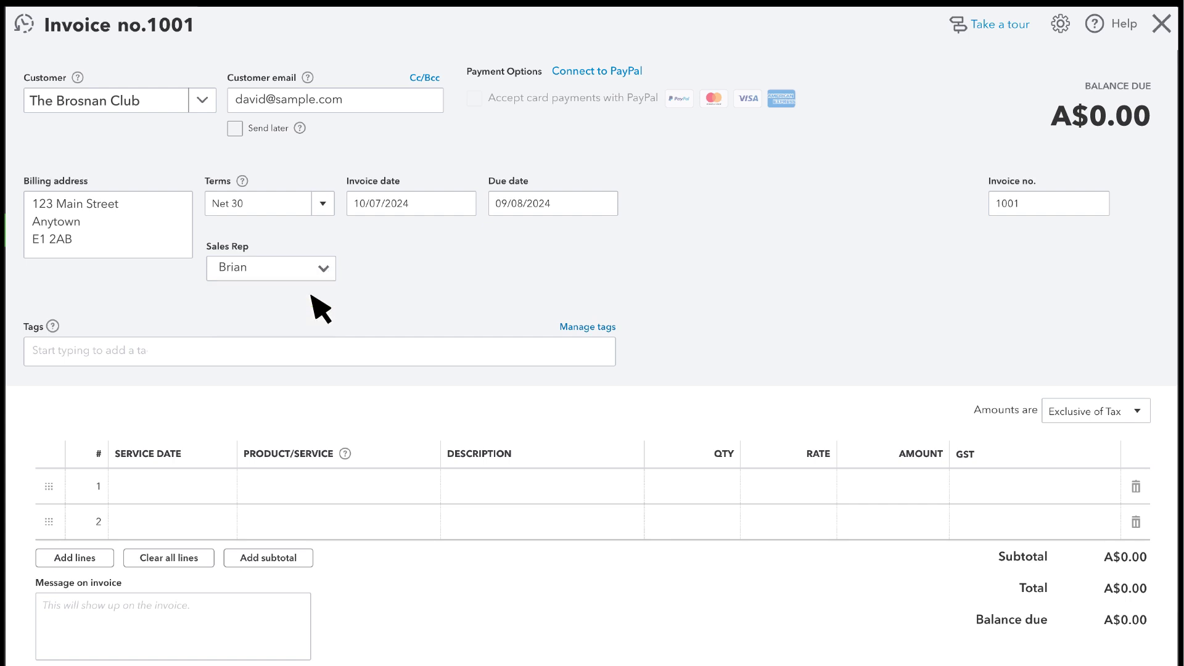
{"action": "scroll", "coordinate": [727, 494], "scroll_direction": "down", "scroll_amount": 2}
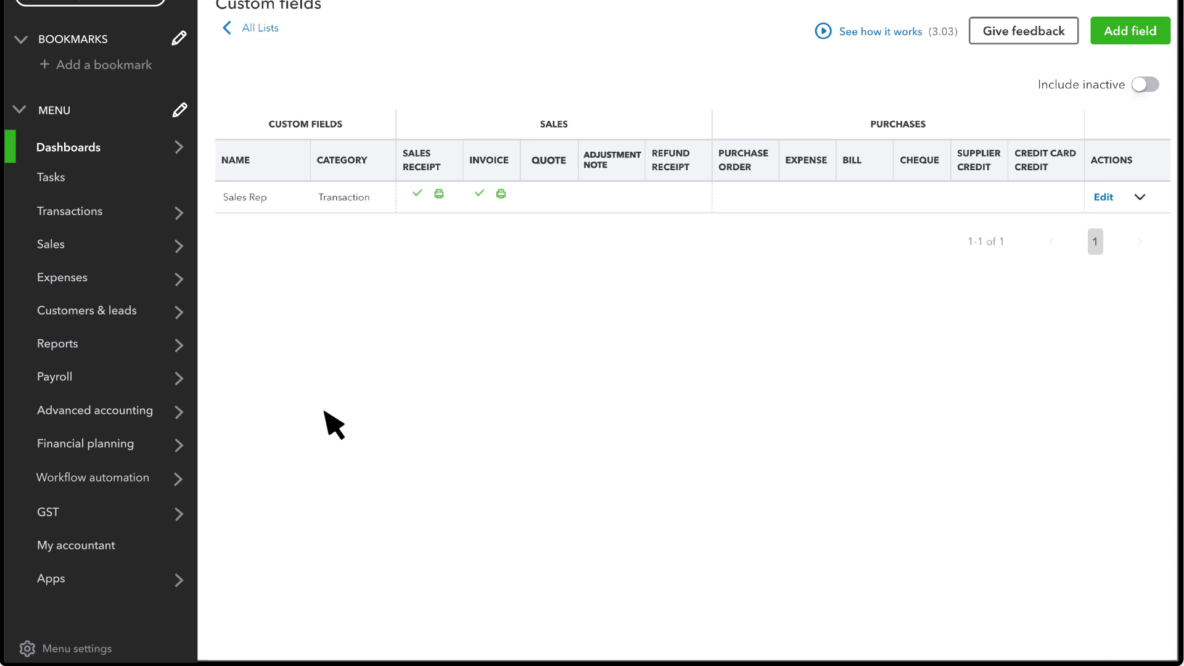
Step: Search Reports for 'Sales by' and open Sales by Customer Detail
{"action": "left_click", "coordinate": [101, 357]}
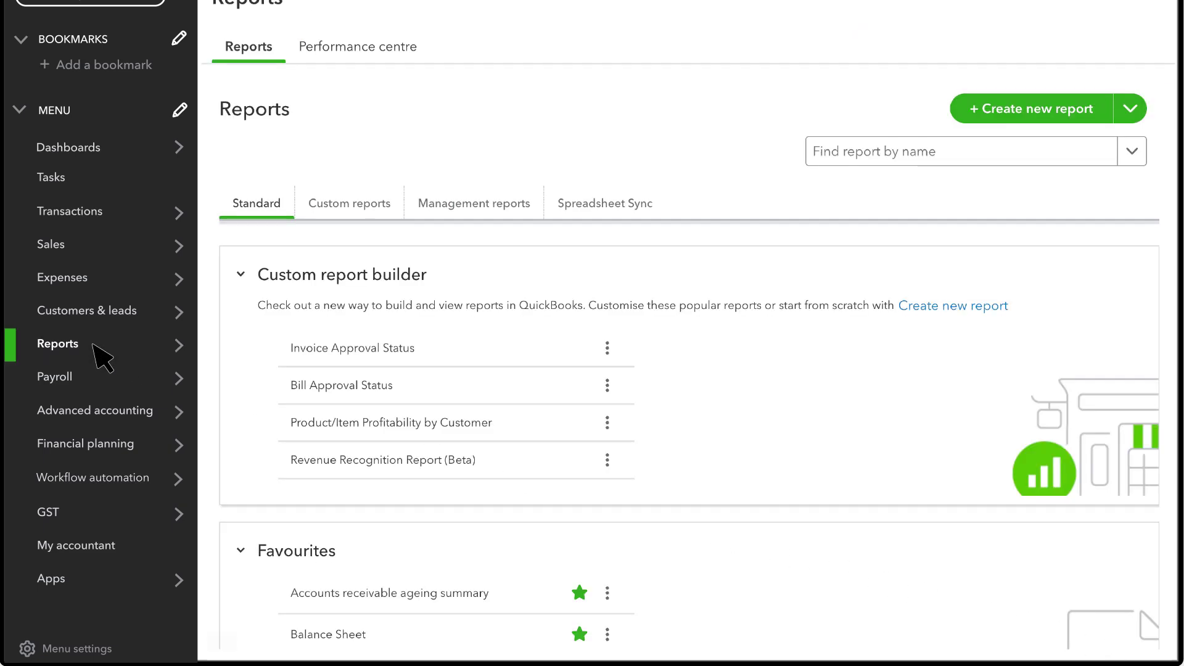
{"action": "left_click", "coordinate": [942, 155]}
{"action": "type", "text": "Sa"}
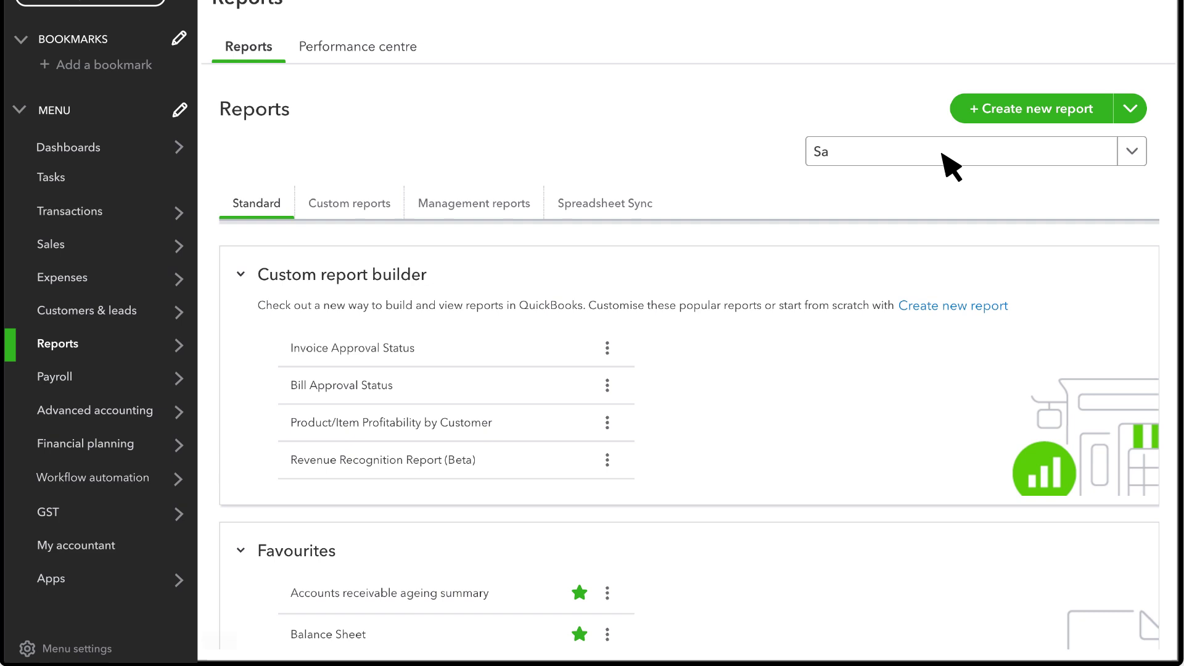
{"action": "type", "text": "les by"}
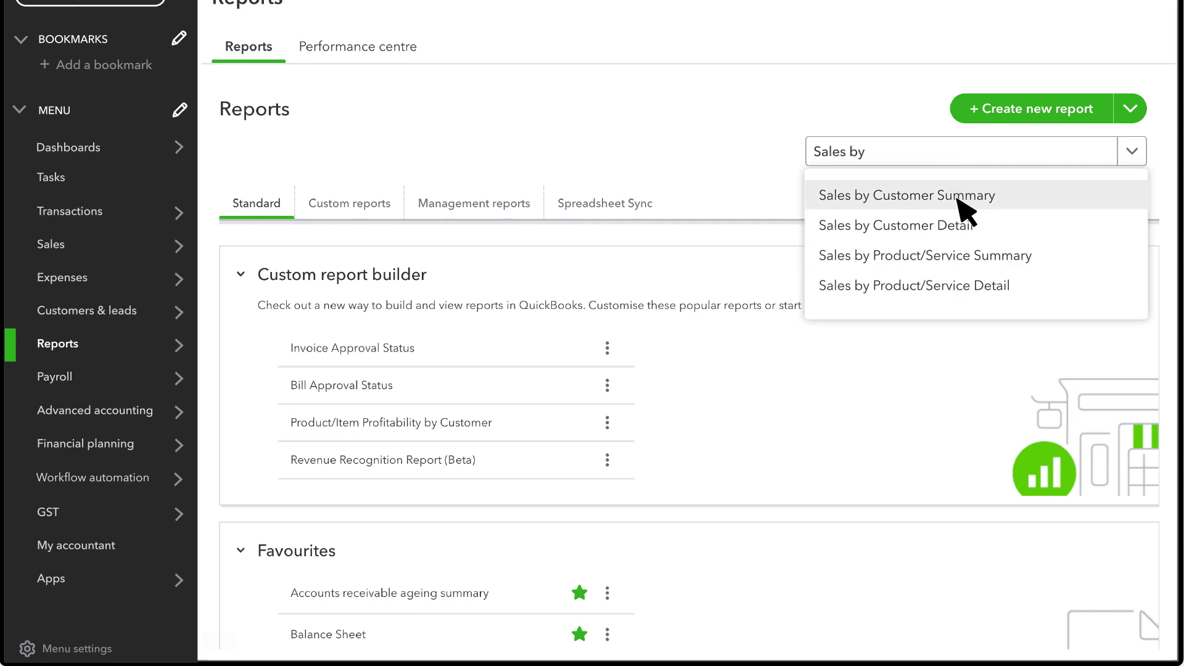
{"action": "left_click", "coordinate": [965, 244]}
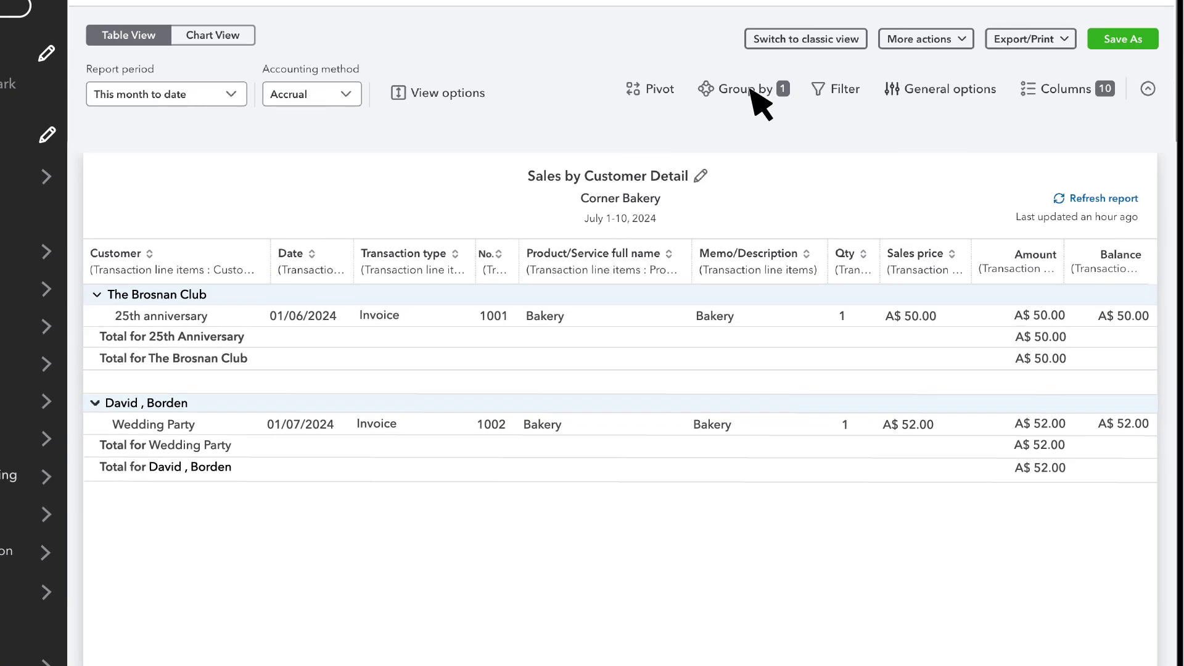
Step: Group the Sales by Customer Detail report by the Sales Rep field
{"action": "left_click", "coordinate": [748, 91]}
{"action": "left_click", "coordinate": [1122, 285]}
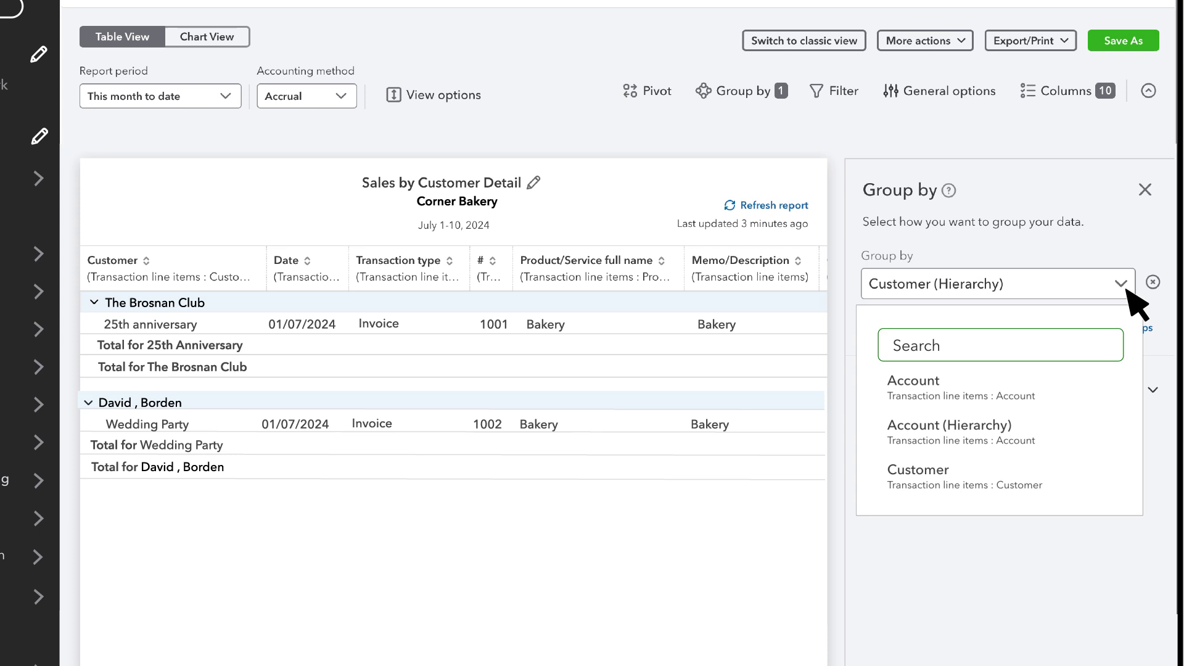
{"action": "left_click", "coordinate": [973, 349]}
{"action": "type", "text": "Sales"}
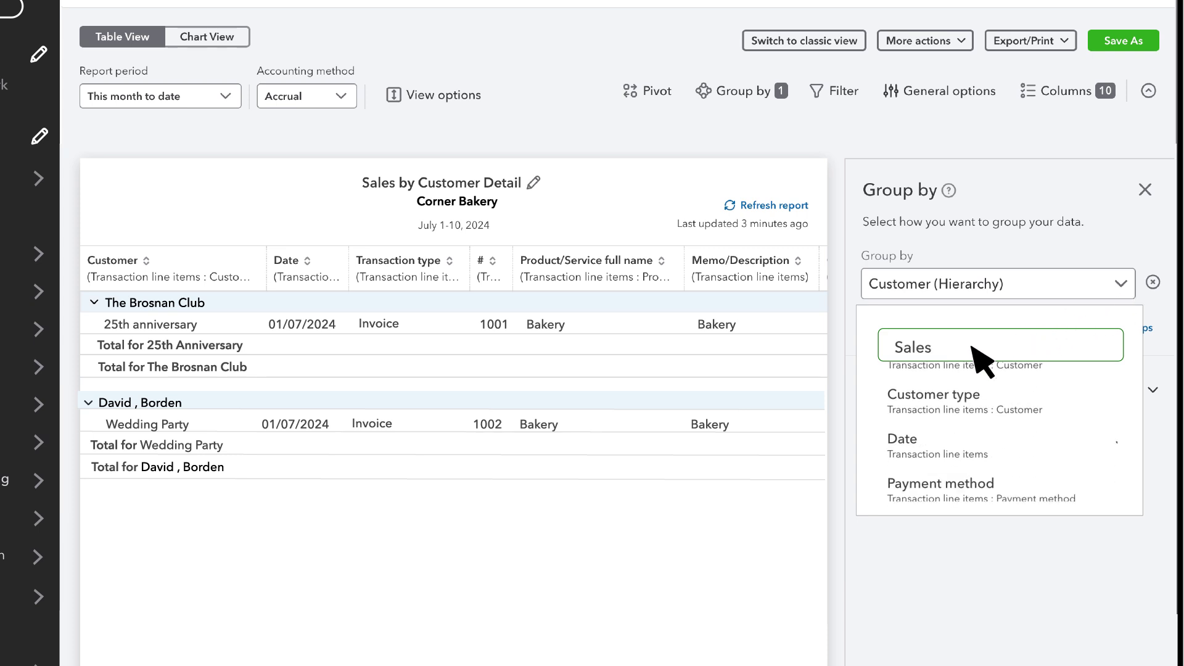
{"action": "left_click", "coordinate": [936, 464]}
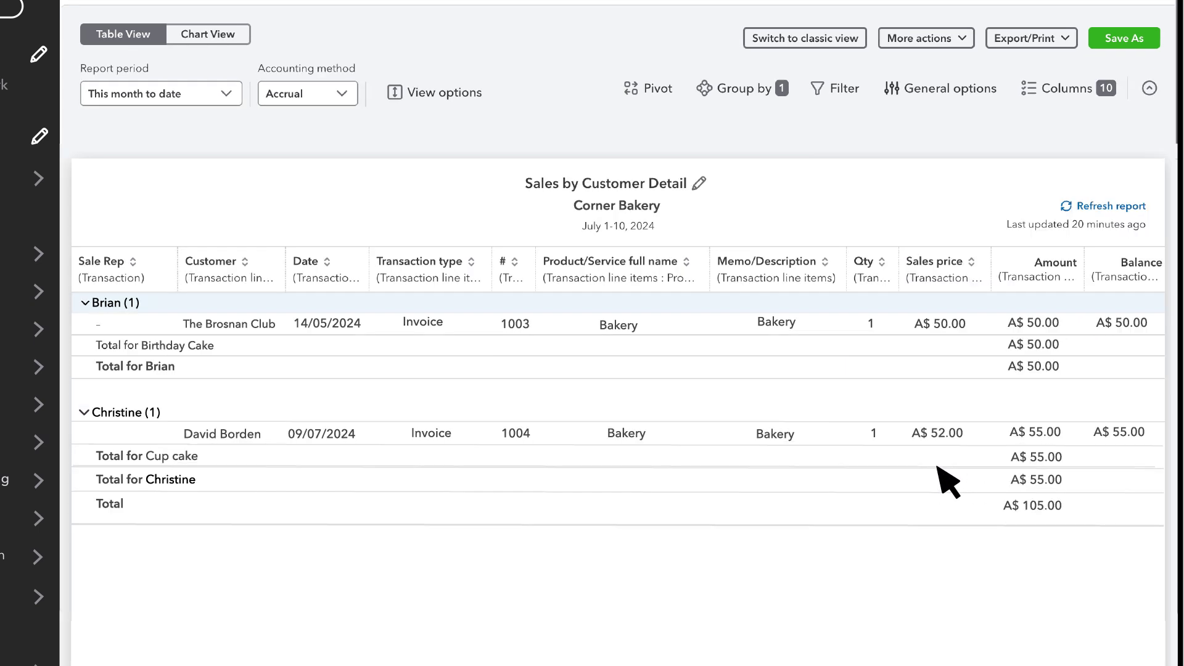